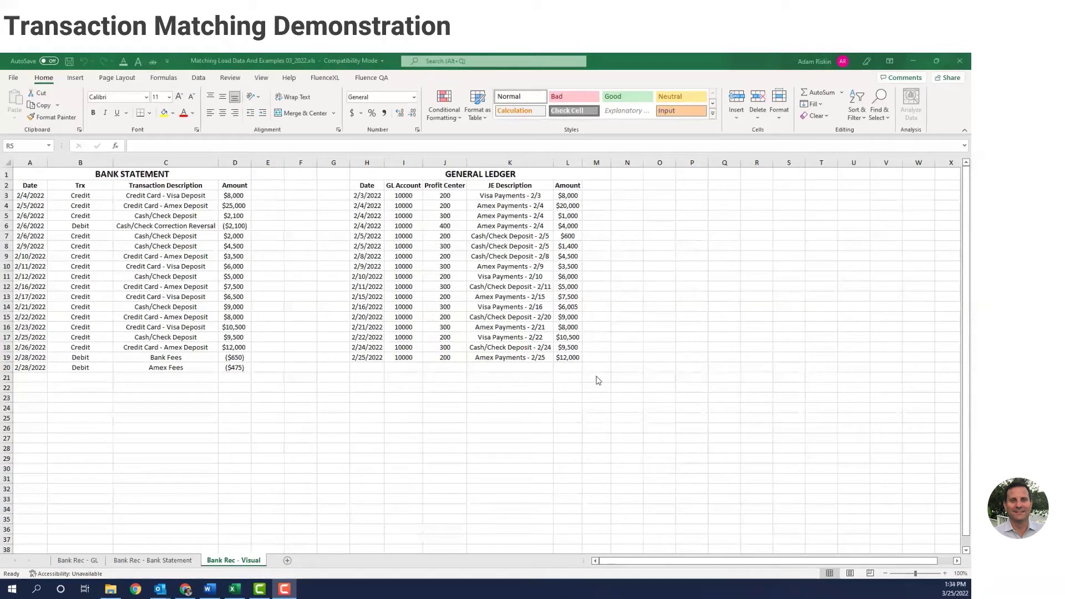
Leave the Excel reconciliation workbook and bring up the BlackLine Home Admin dashboard in Chrome
left_click(186, 590)
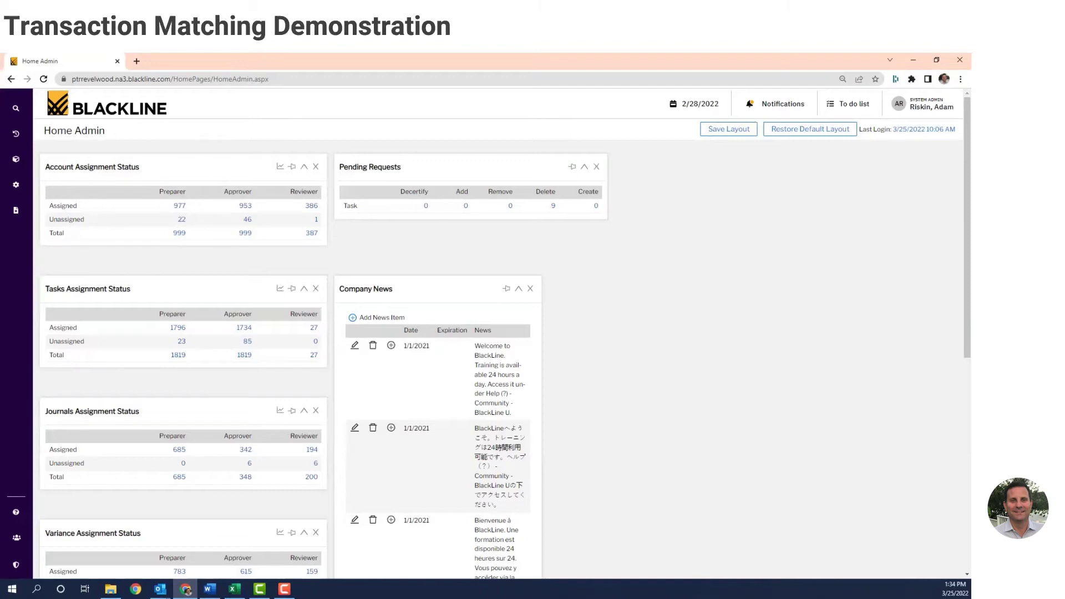
Import the Matching Load Data And Examples 03_2022.xls workbook as d_Bank_Statement data
left_click(16, 186)
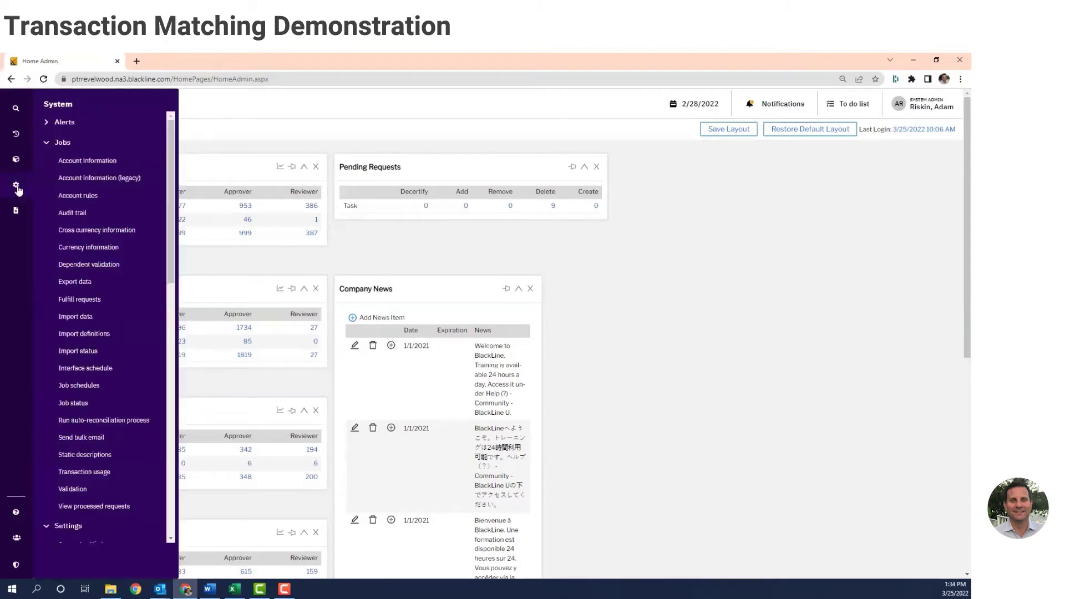
left_click(86, 317)
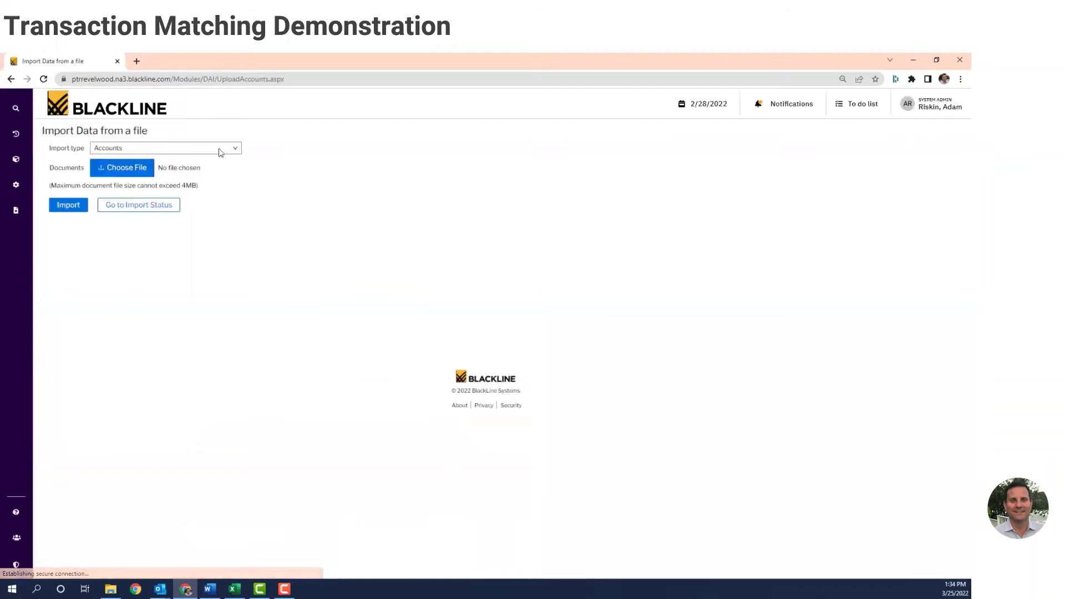
left_click(220, 149)
scroll(212, 278, "down", 5)
scroll(189, 249, "up", 2)
left_click(173, 235)
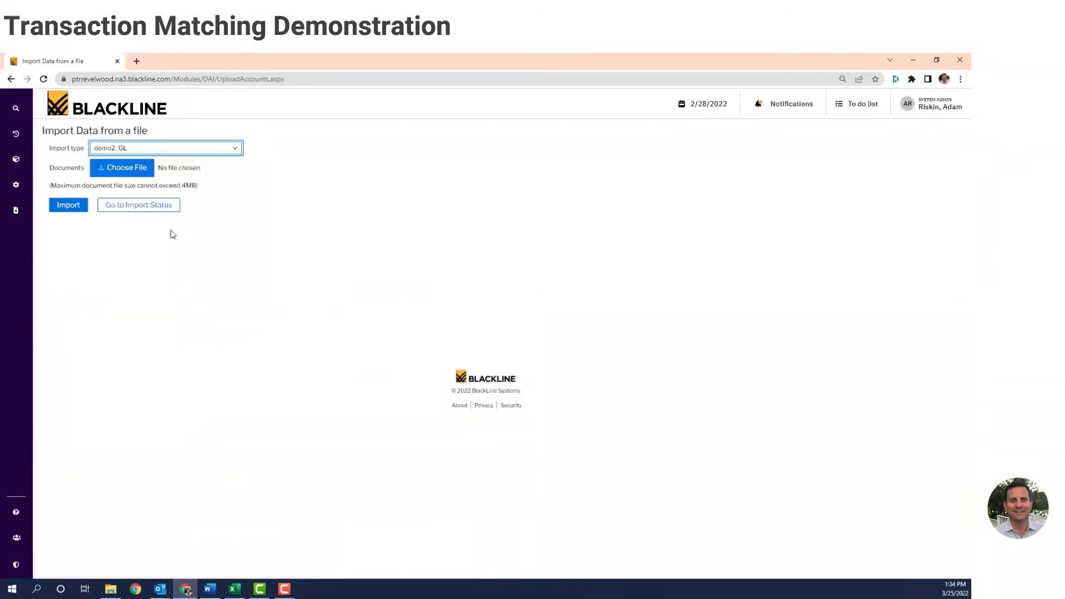
left_click(139, 173)
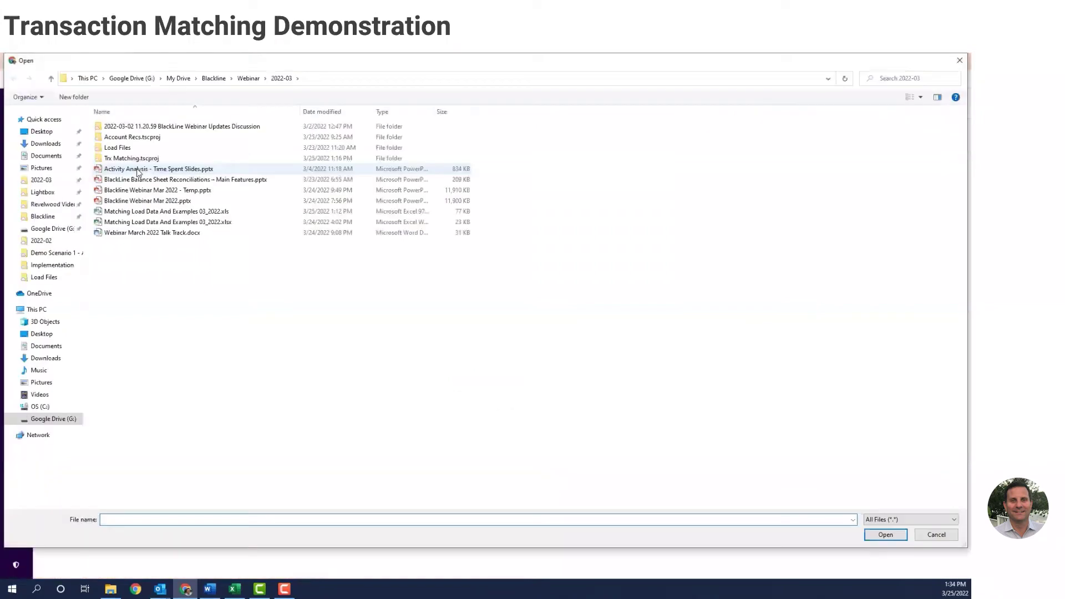
left_click(217, 213)
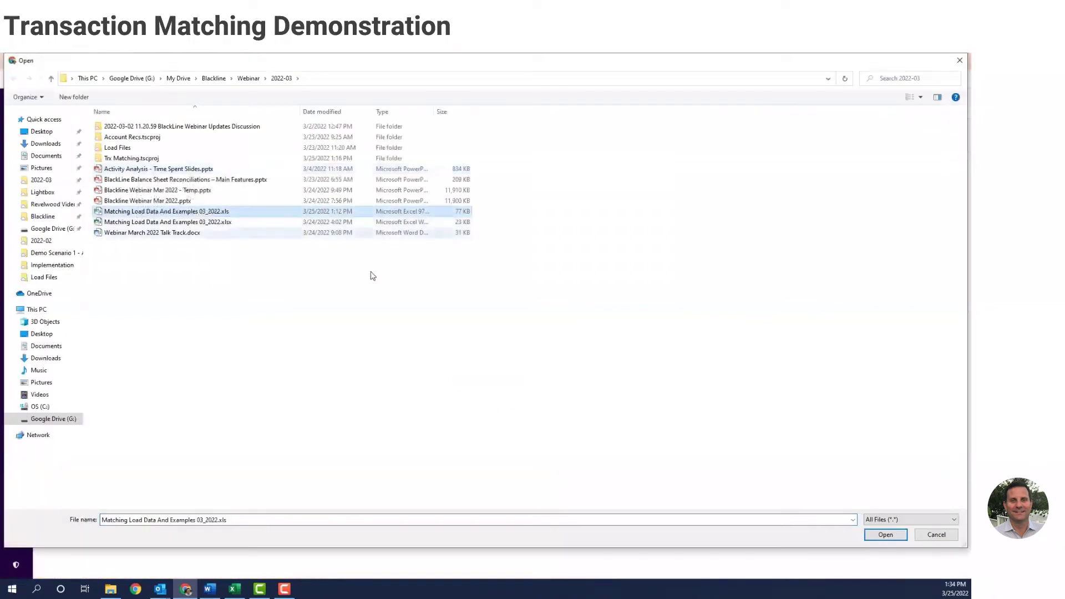
left_click(886, 534)
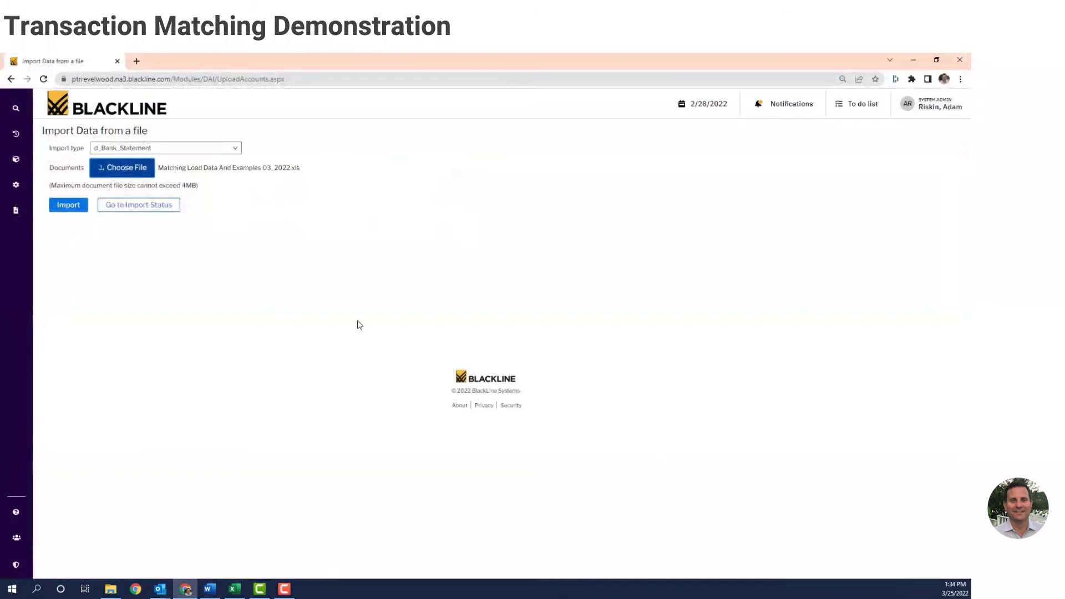
left_click(69, 206)
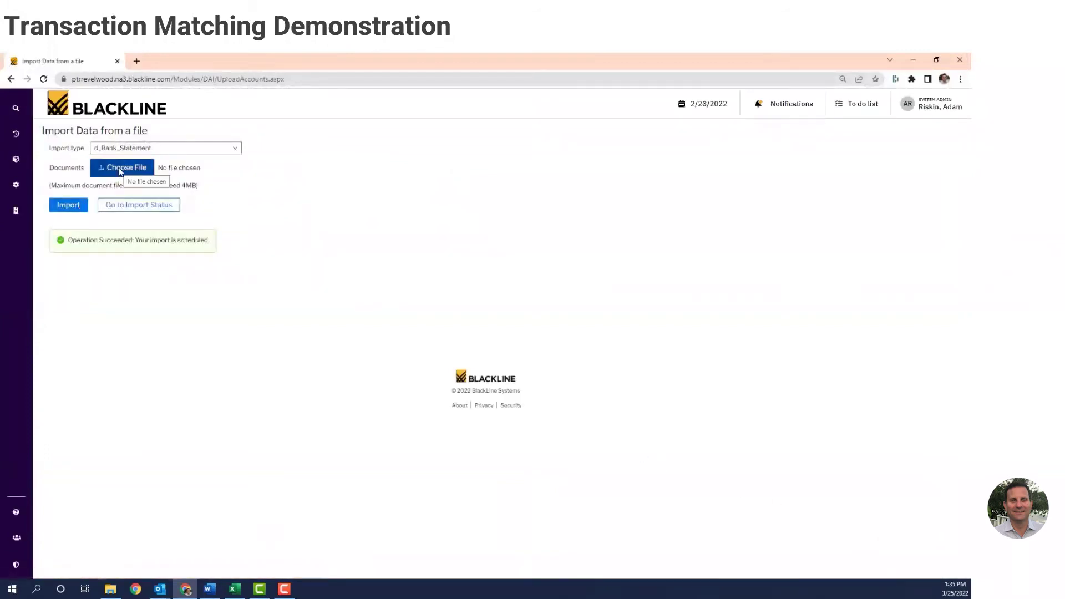
Import the same Matching Load Data And Examples 03_2022.xls workbook as d_General_Ledger data
left_click(168, 151)
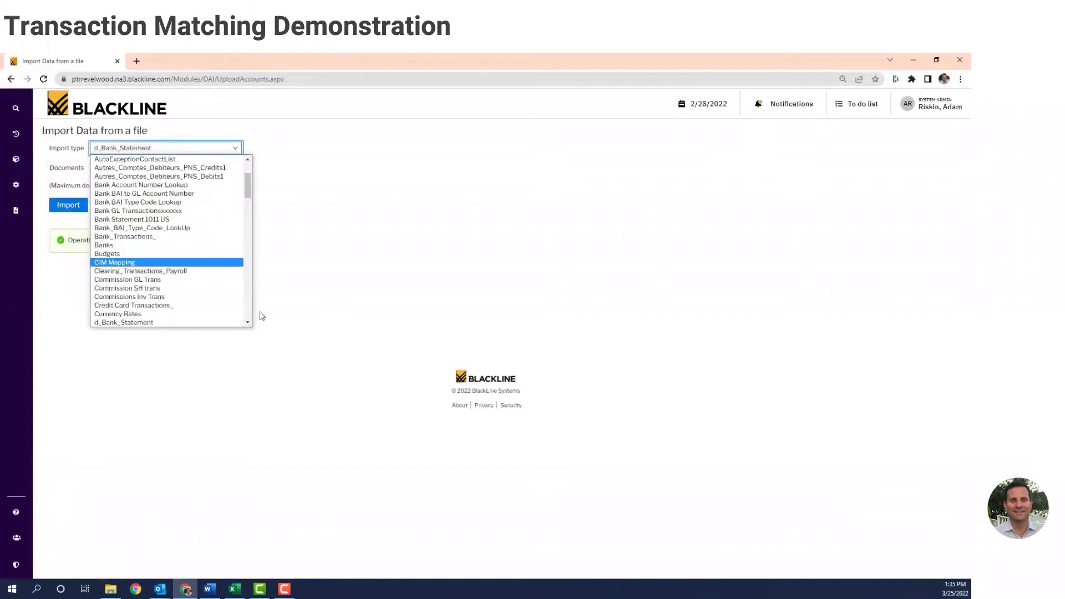
scroll(232, 323, "down", 1)
left_click(203, 311)
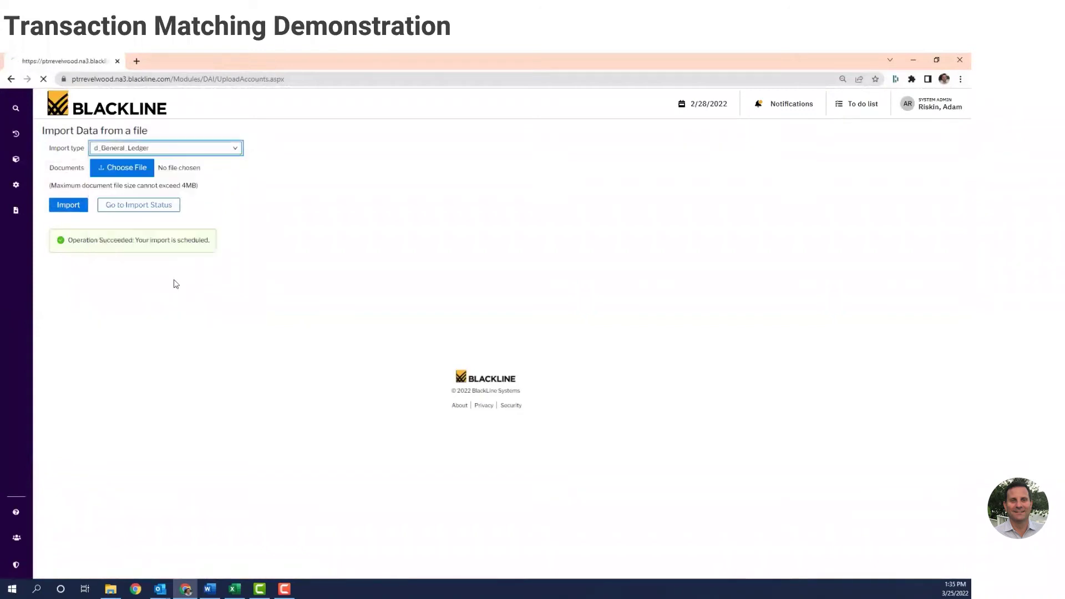
left_click(134, 174)
double_click(163, 212)
left_click(74, 208)
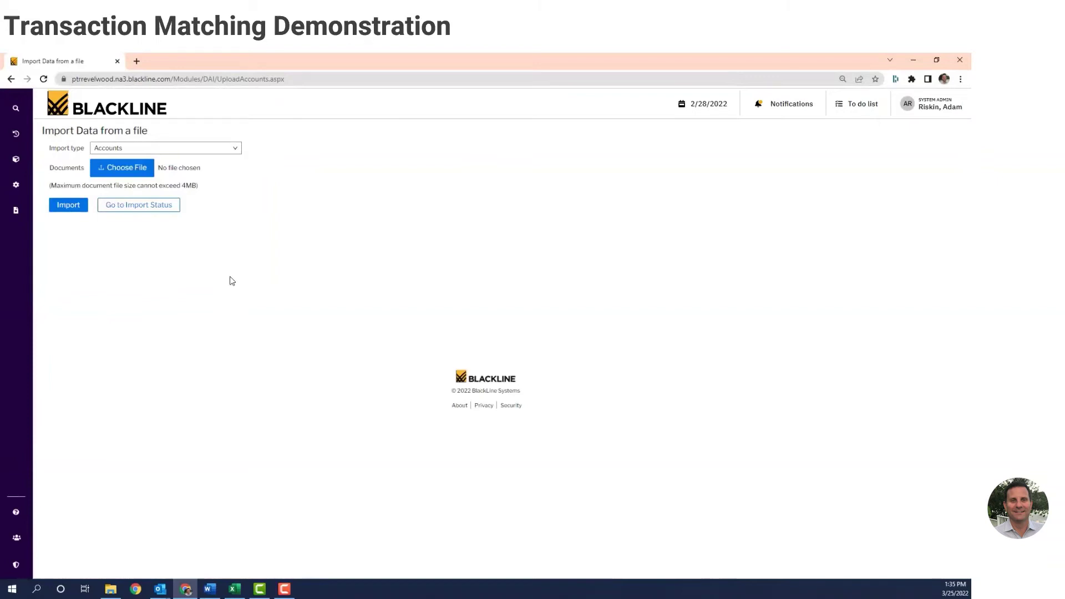
Open the d_Bank_vs_GL match set details and its '1 to 1 : Date, Amount' pass rule
left_click(16, 161)
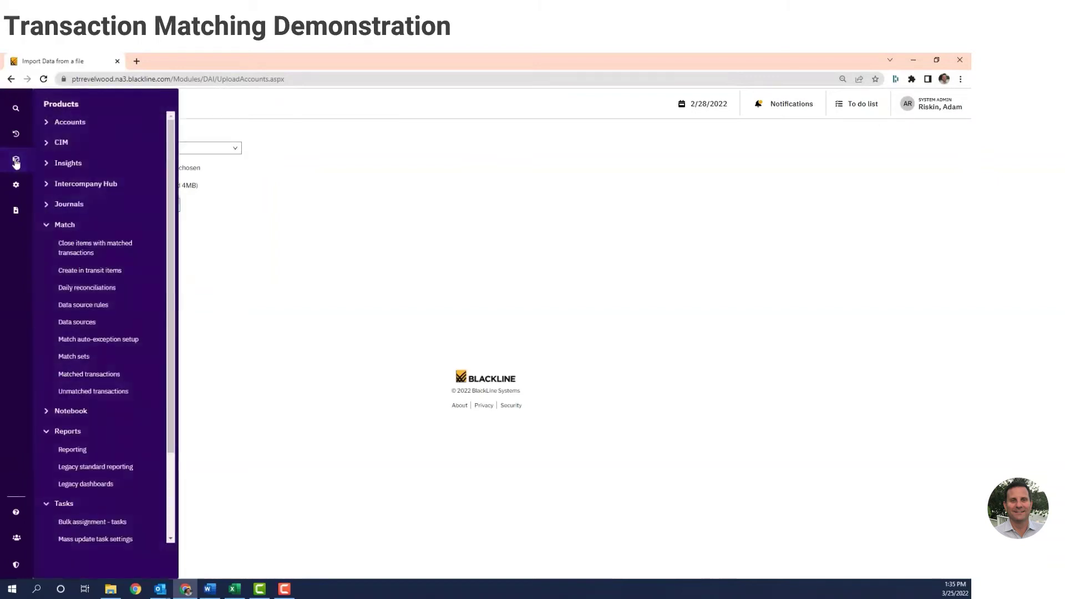
left_click(102, 395)
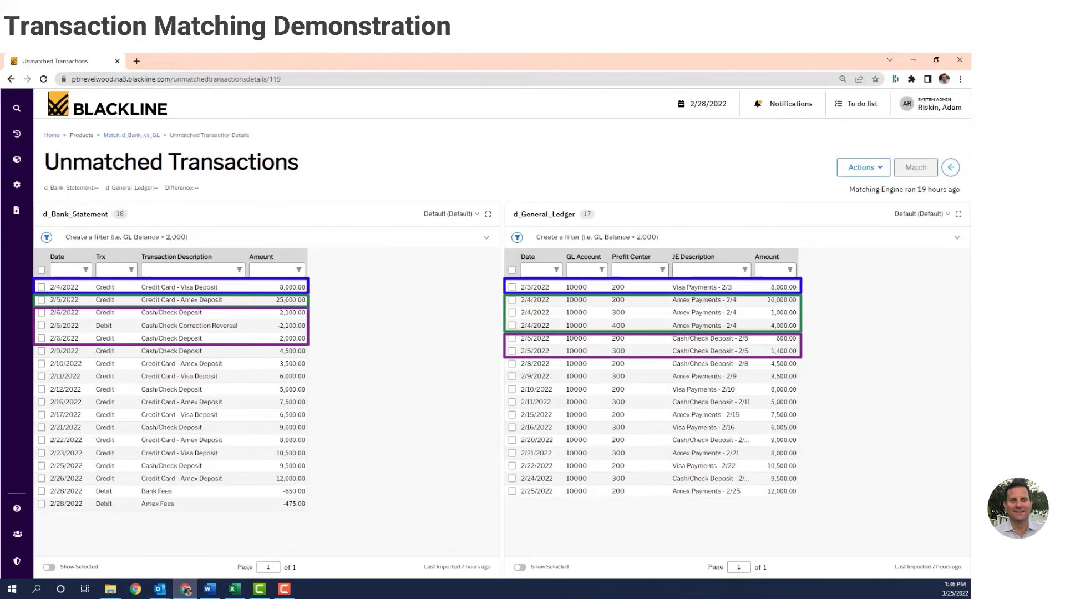
left_click(127, 136)
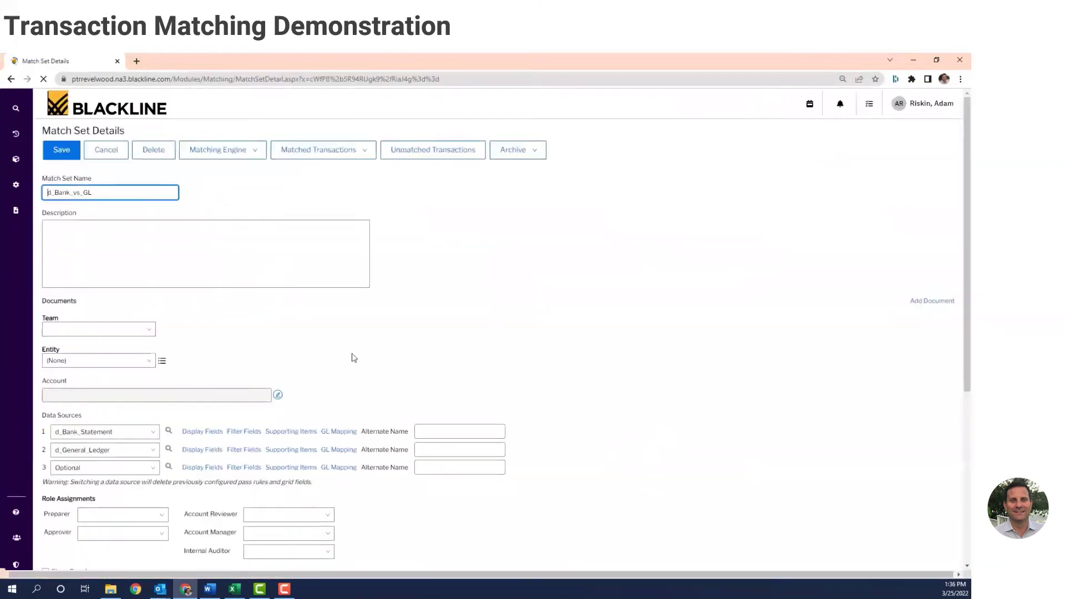
scroll(351, 358, "down", 3)
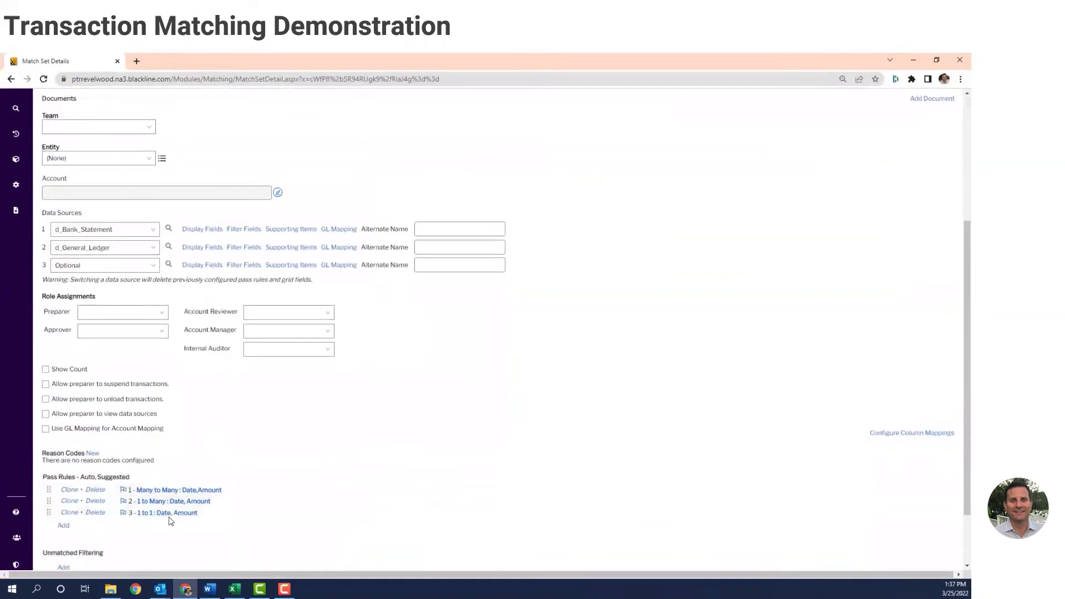
left_click(169, 517)
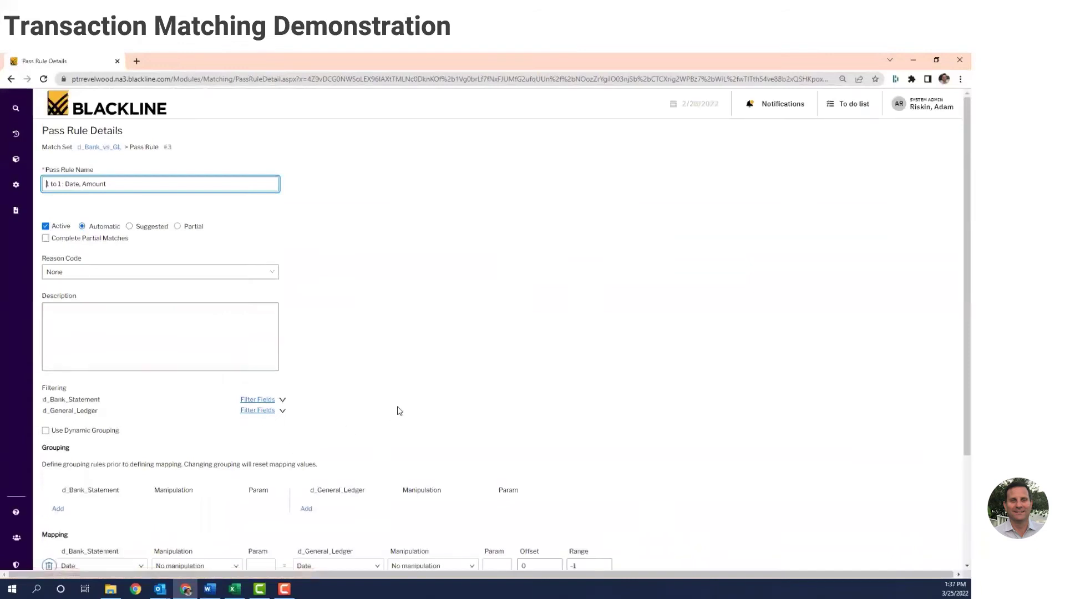
scroll(399, 411, "down", 2)
scroll(400, 410, "up", 1)
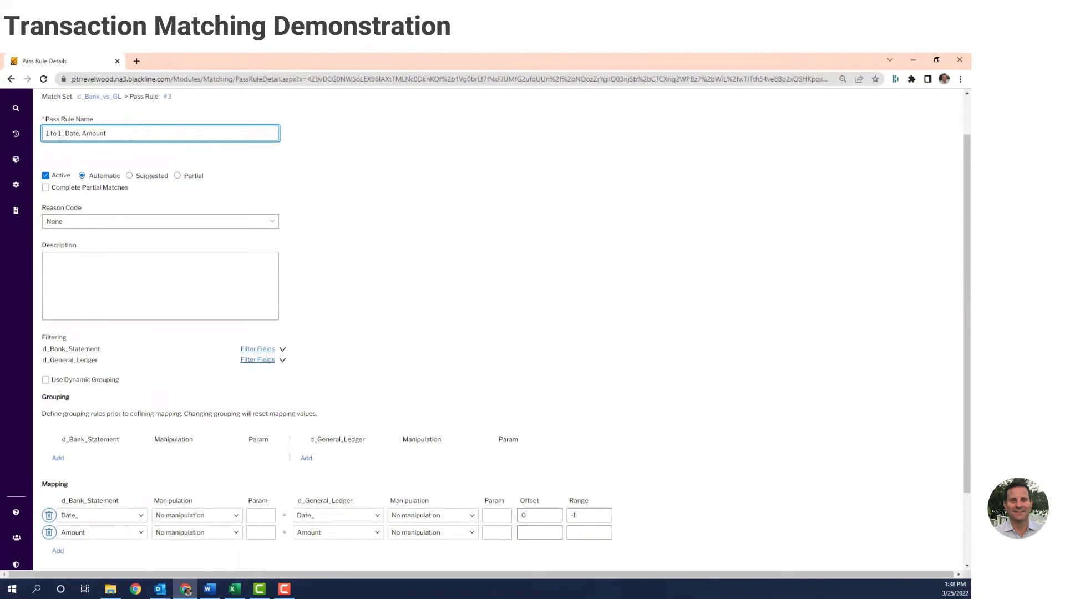
key("alt+Tab")
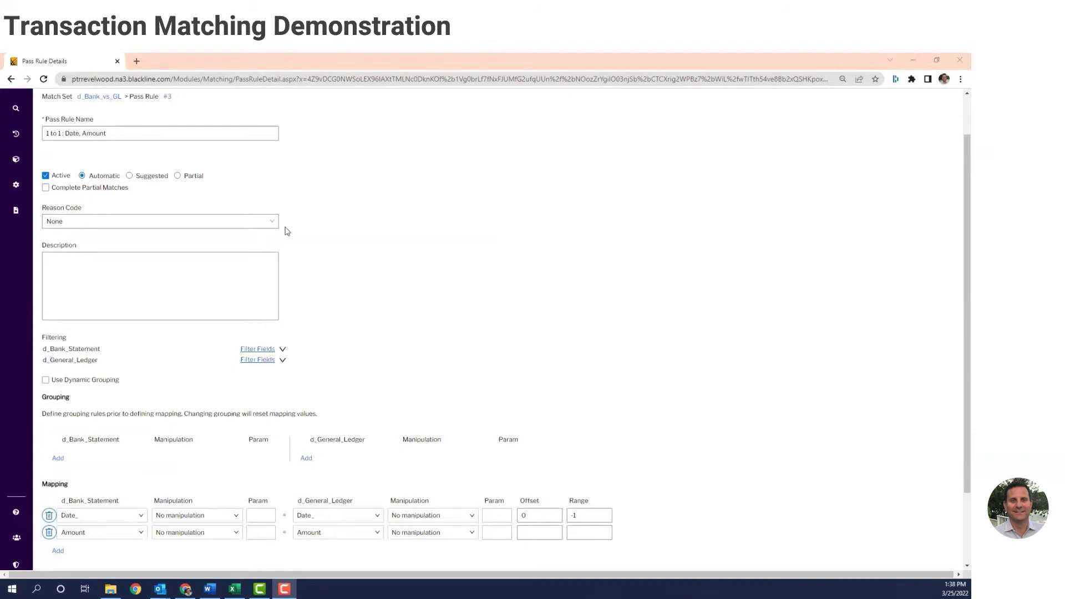
scroll(285, 231, "up", 1)
left_click(109, 149)
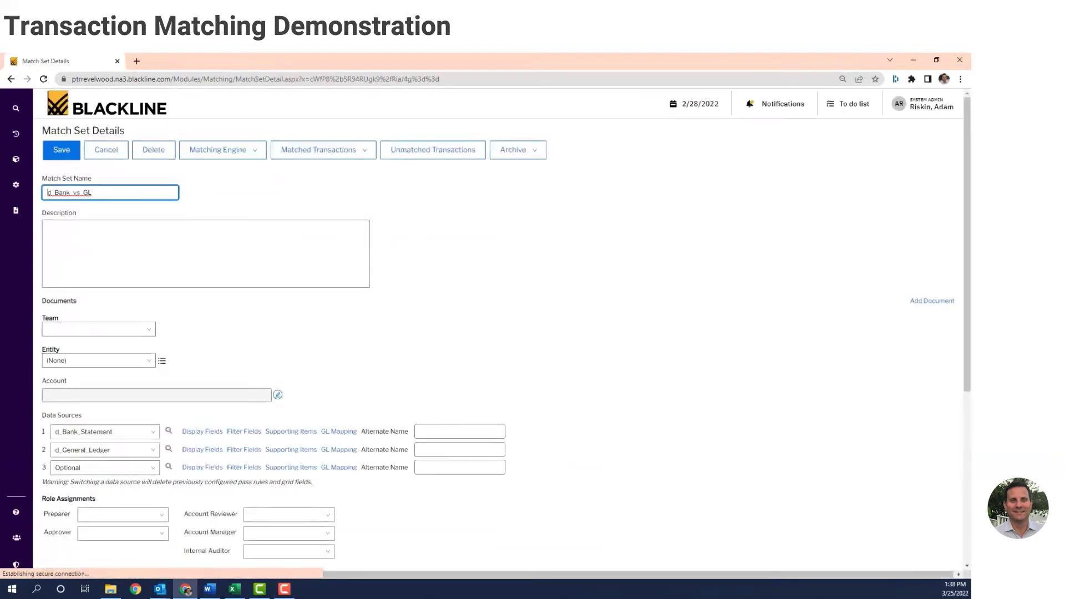
Run the matching engine now on the d_Bank_vs_GL match set
left_click(244, 155)
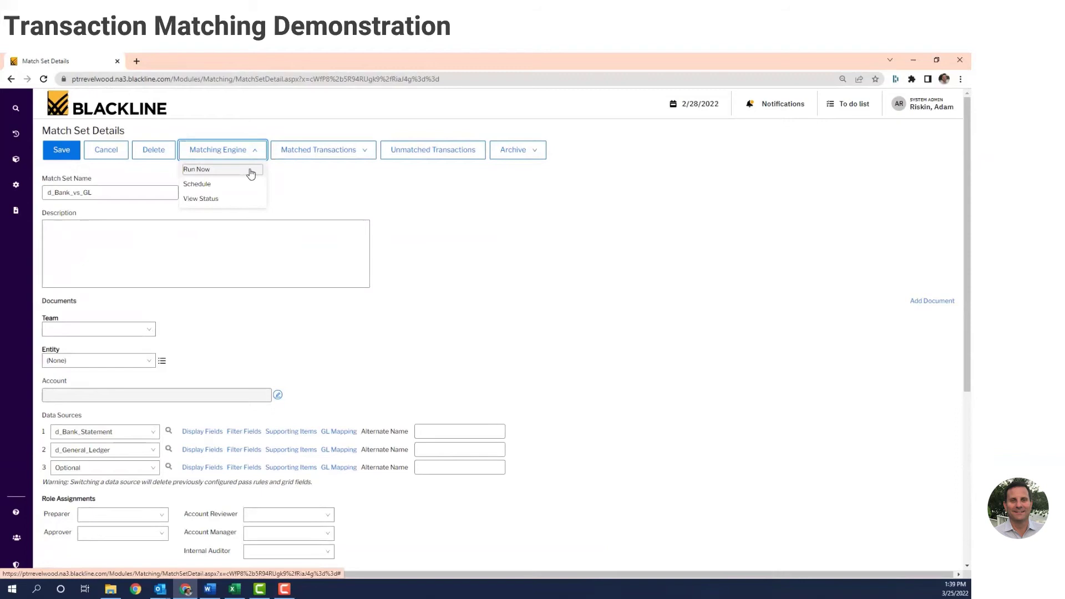
left_click(251, 171)
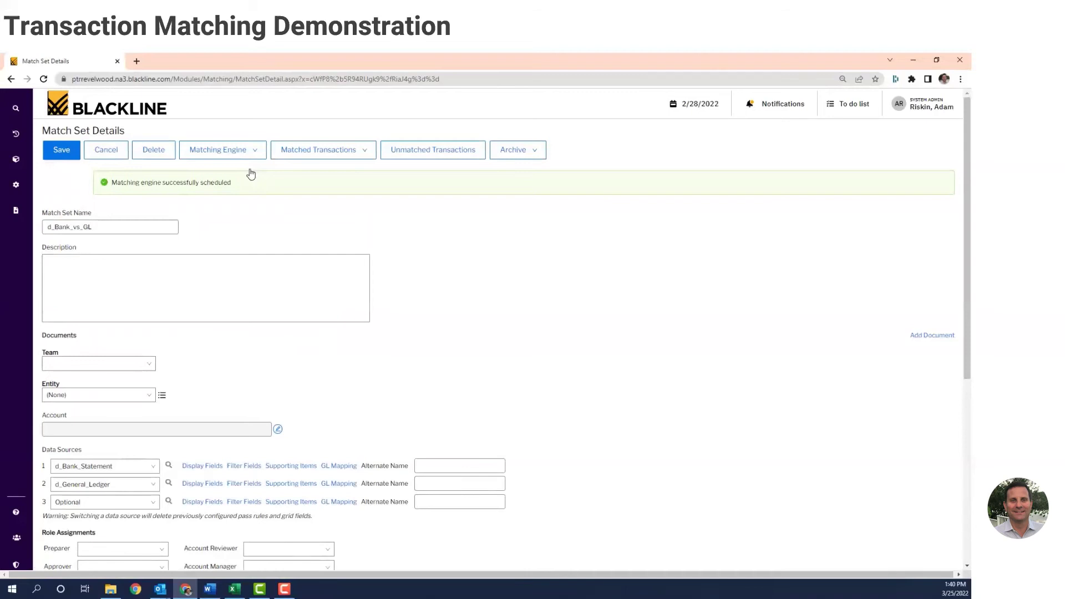
Reload the match set page and show the Automatic matched transactions in Detailed View
left_click(516, 79)
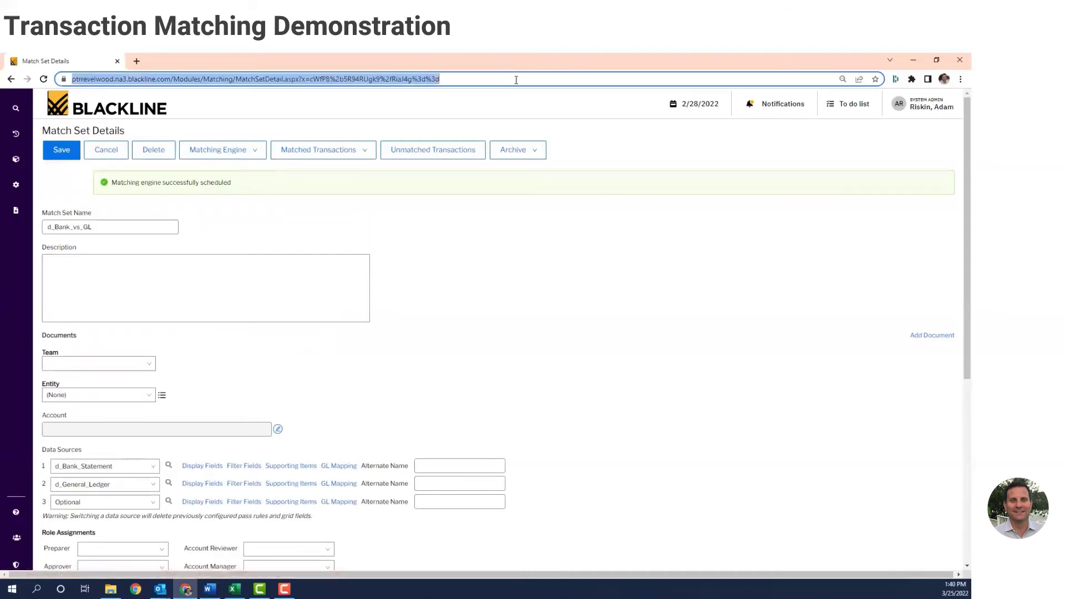
key("Return")
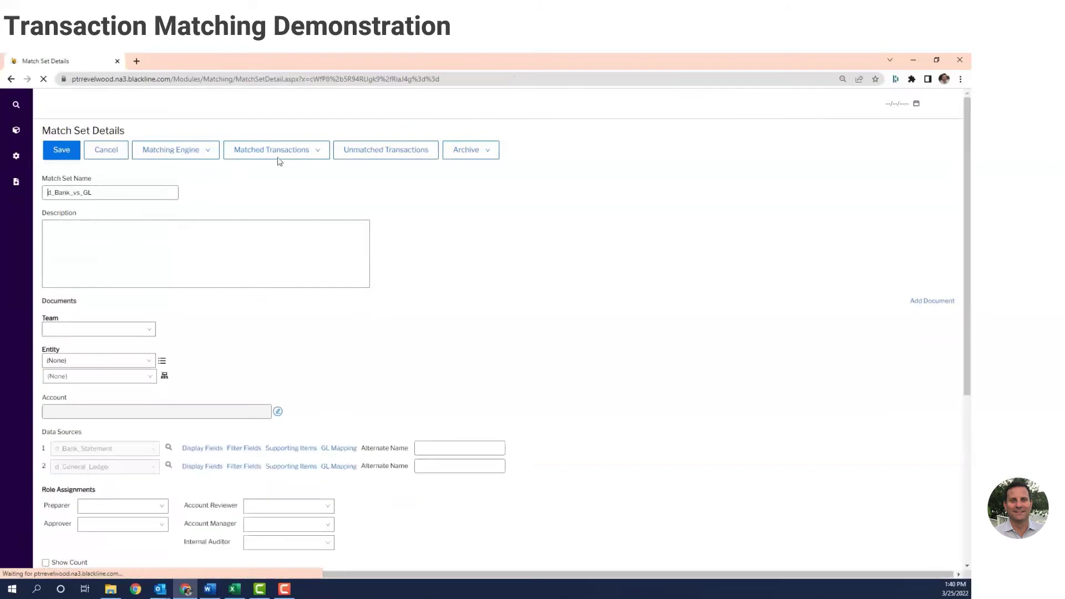
left_click(284, 155)
left_click(273, 177)
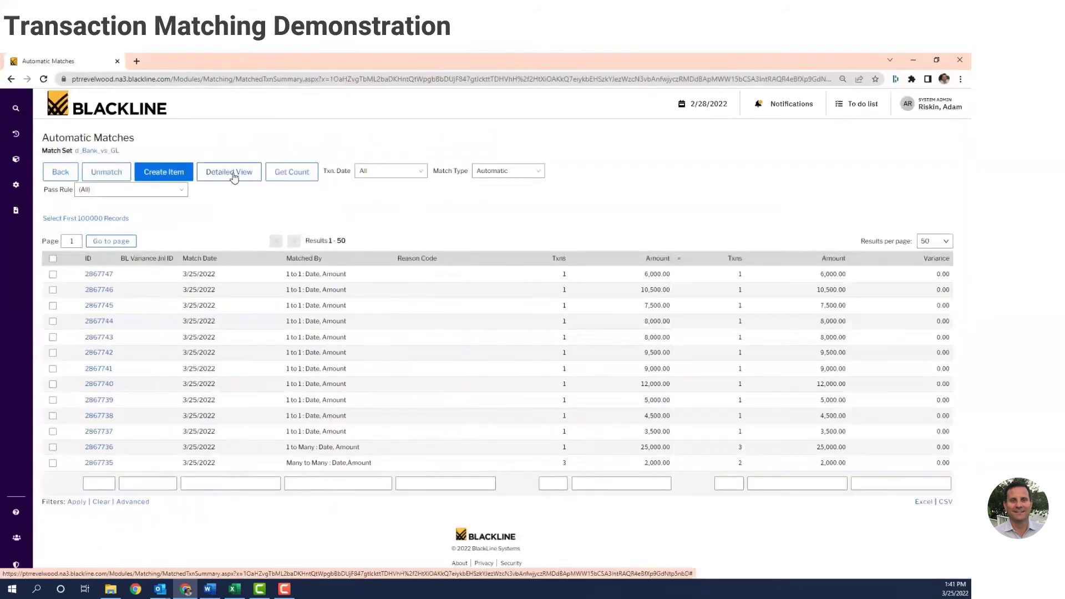
left_click(232, 176)
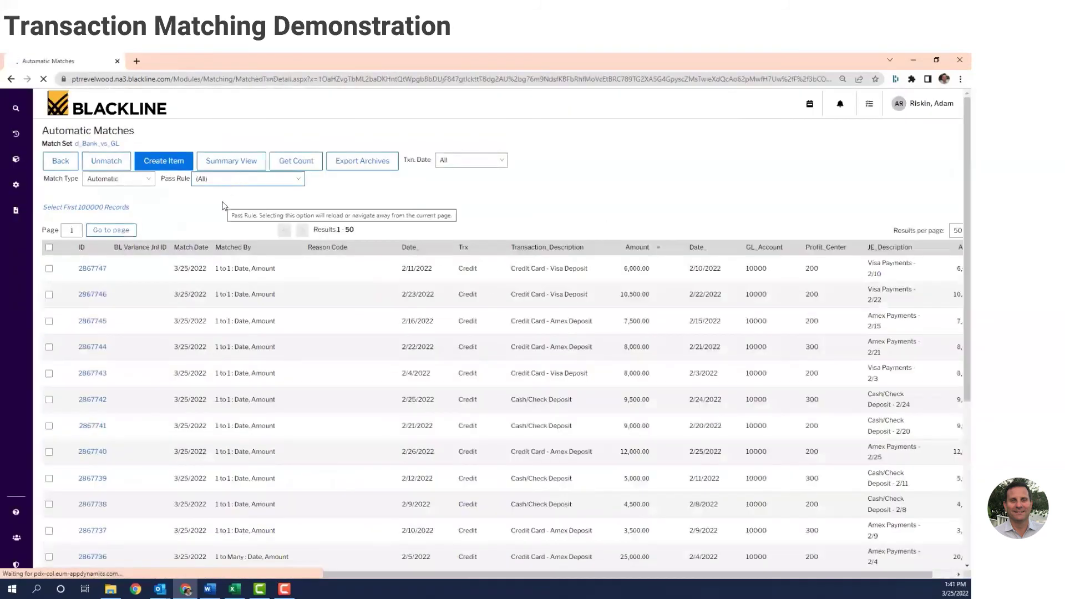
Sort the automatic matches by ascending ID, review the columns, then return to Match Set Details
left_click(82, 247)
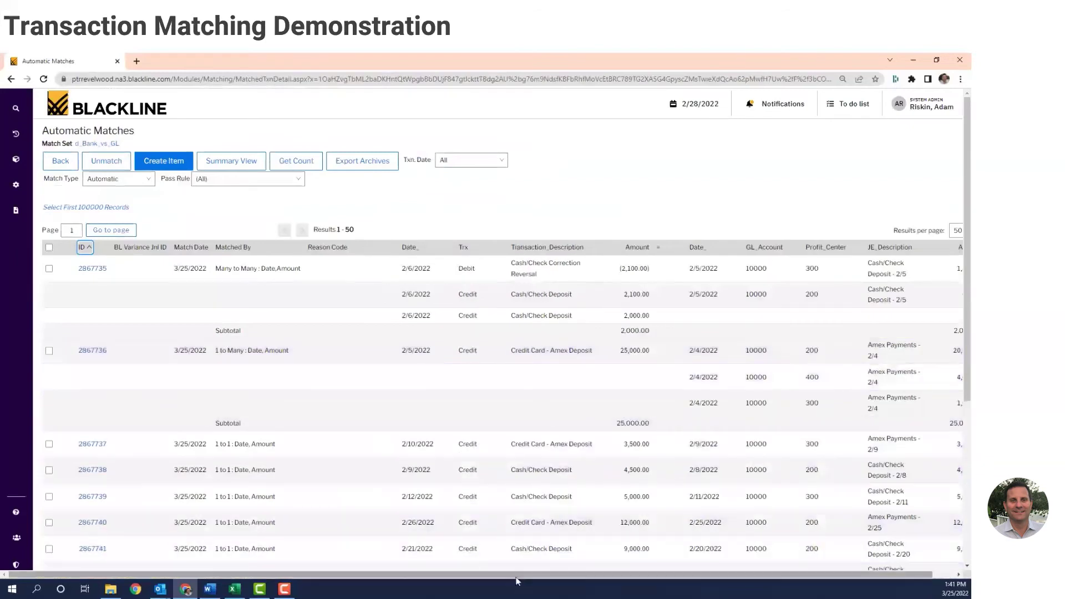
left_click_drag(560, 576, 604, 576)
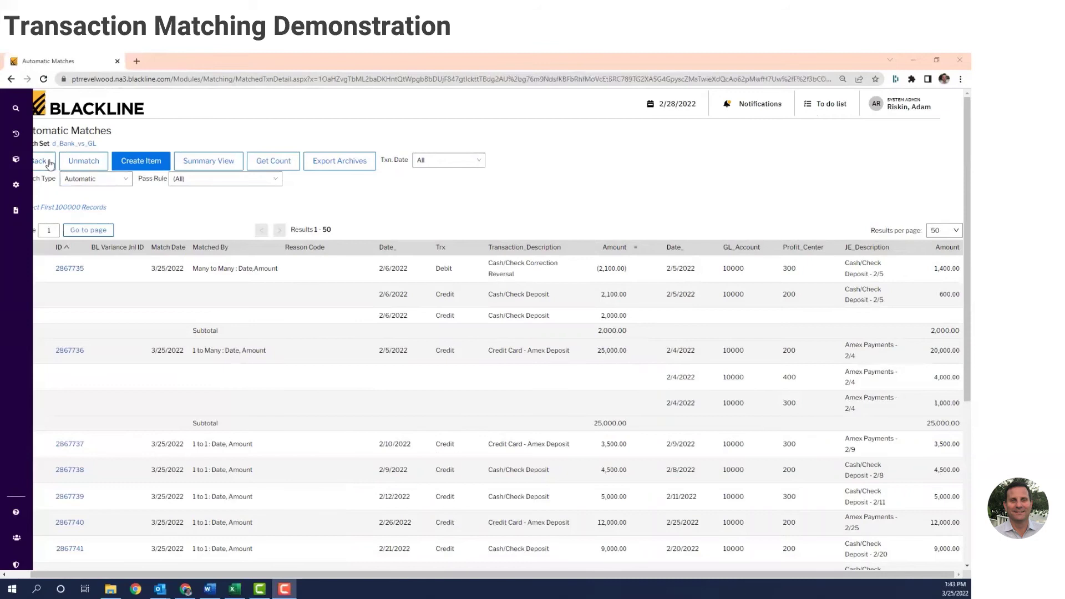
left_click(49, 162)
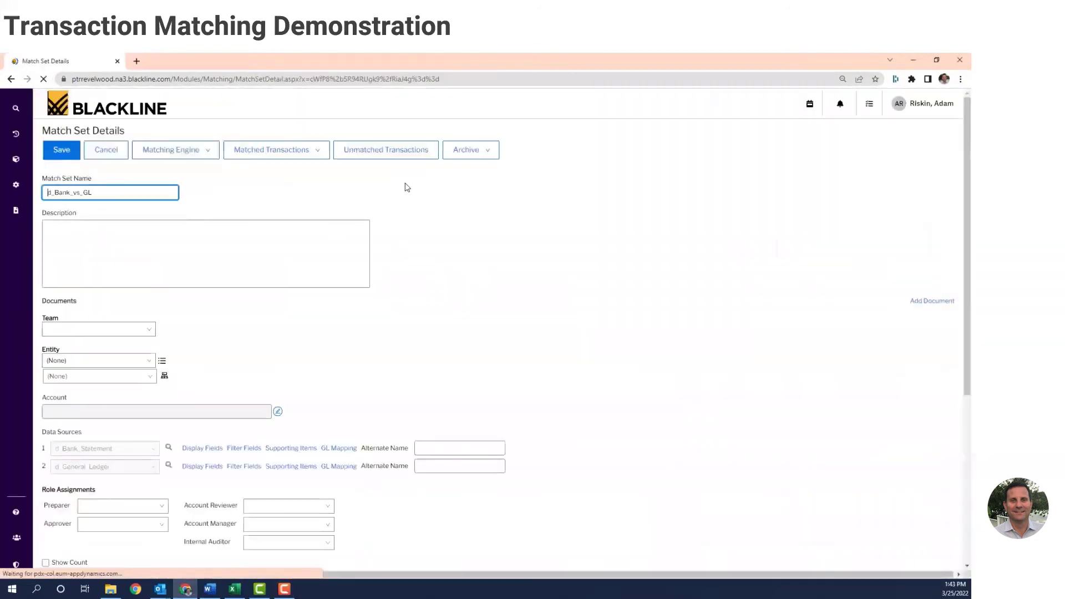
Open the Unmatched Transactions page for the d_Bank_vs_GL match set
left_click(397, 160)
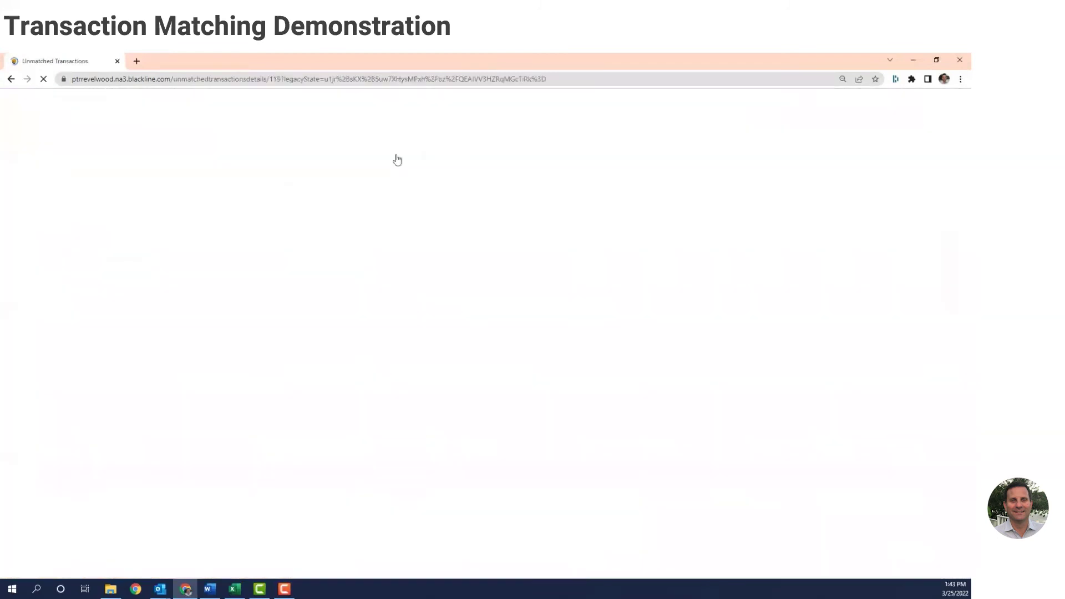